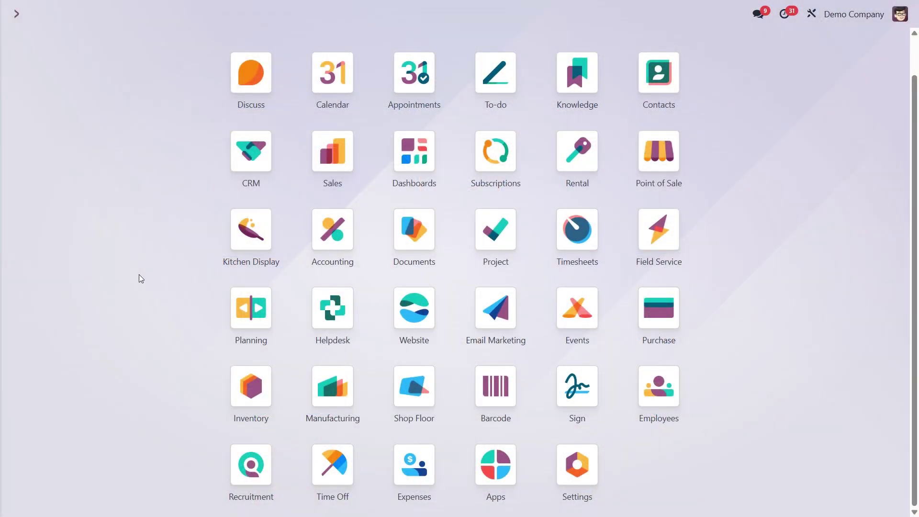
- Open the Deco Addict customer record from the Accounting customers list
left_click(335, 230)
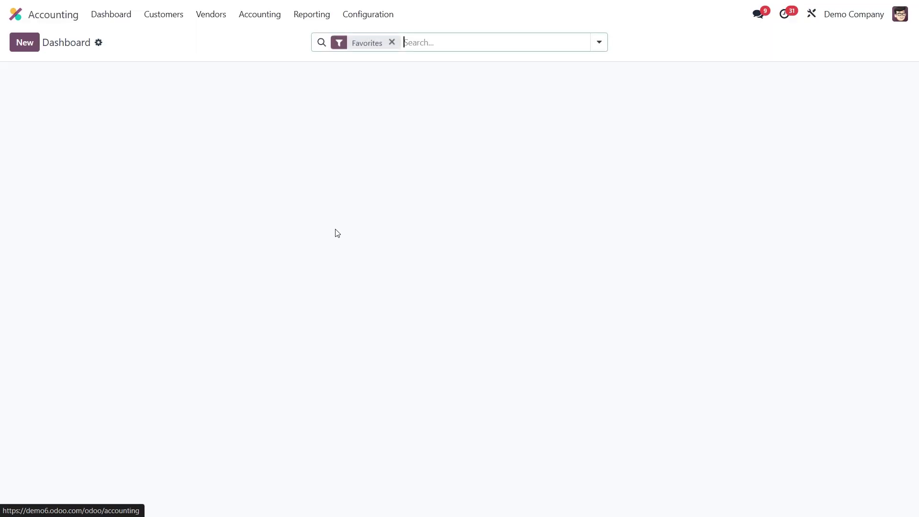
left_click(166, 13)
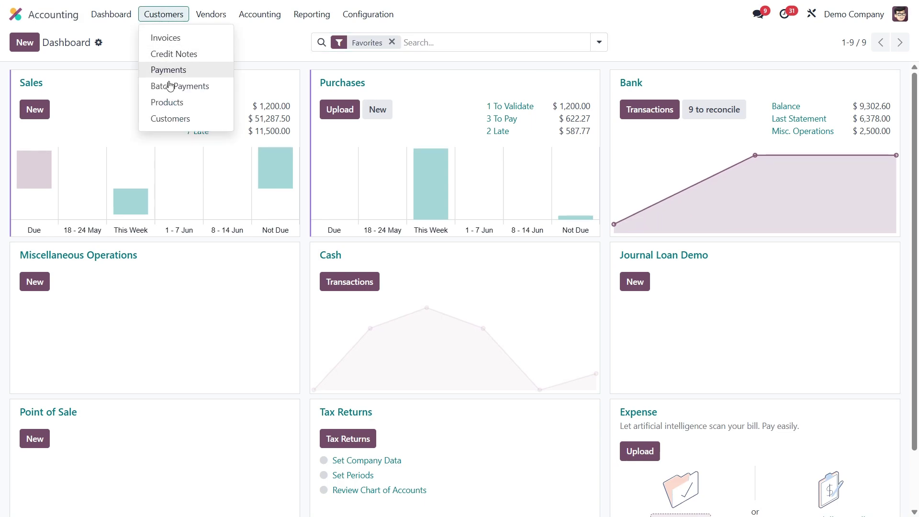
left_click(173, 120)
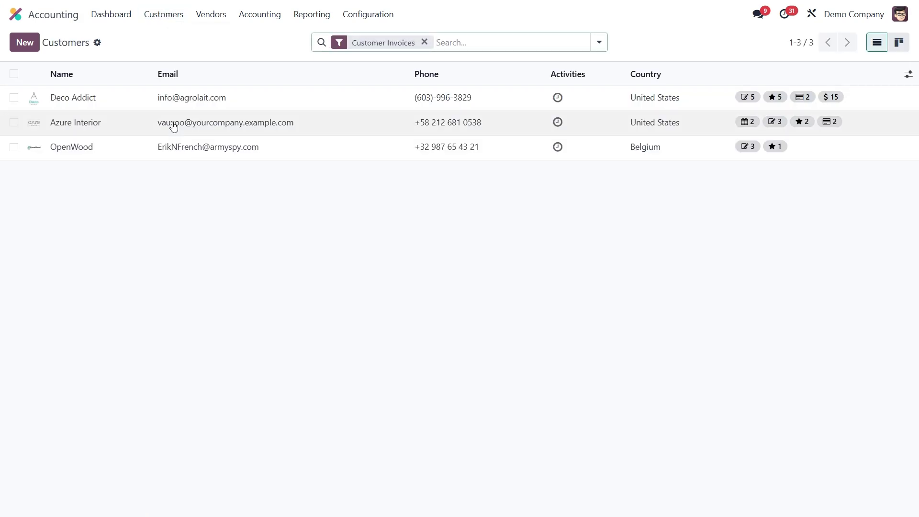
left_click(87, 104)
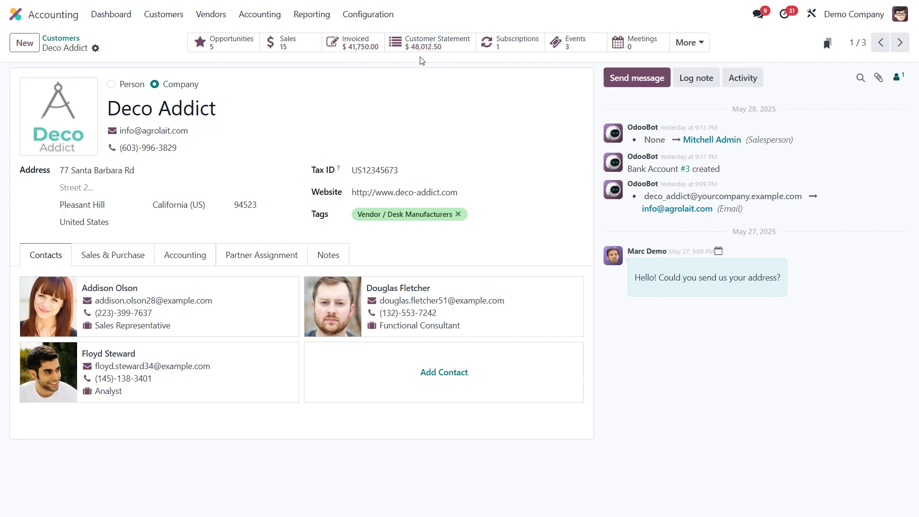
- Open Deco Addict's customer statement and set a custom period from 01/01/2025 to 12/31/2025
left_click(422, 42)
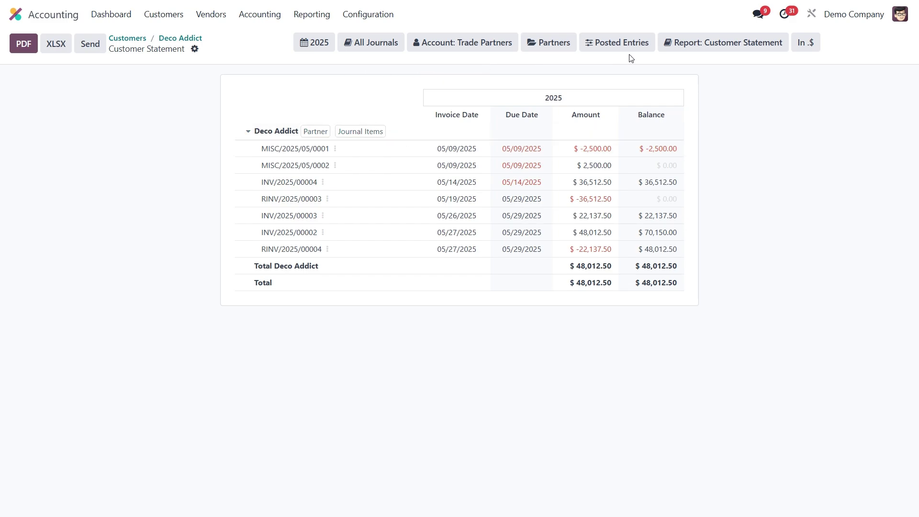
left_click(315, 43)
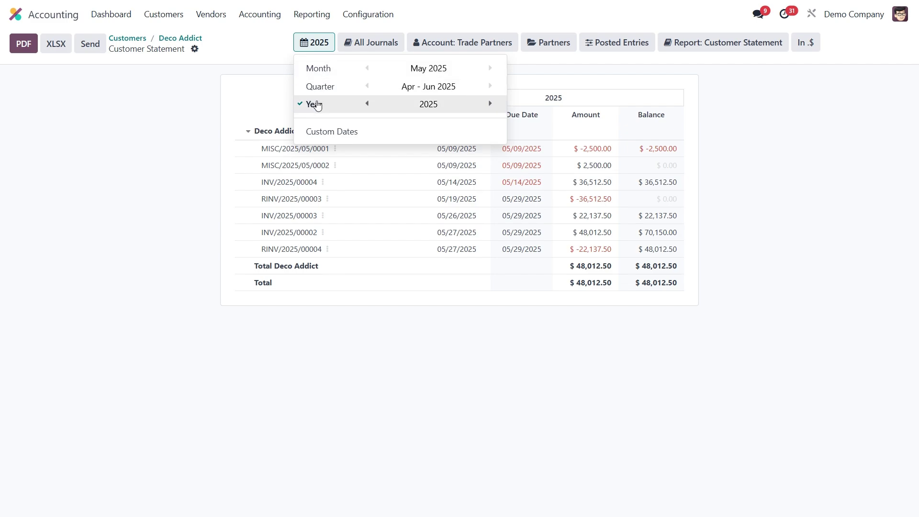
left_click(322, 134)
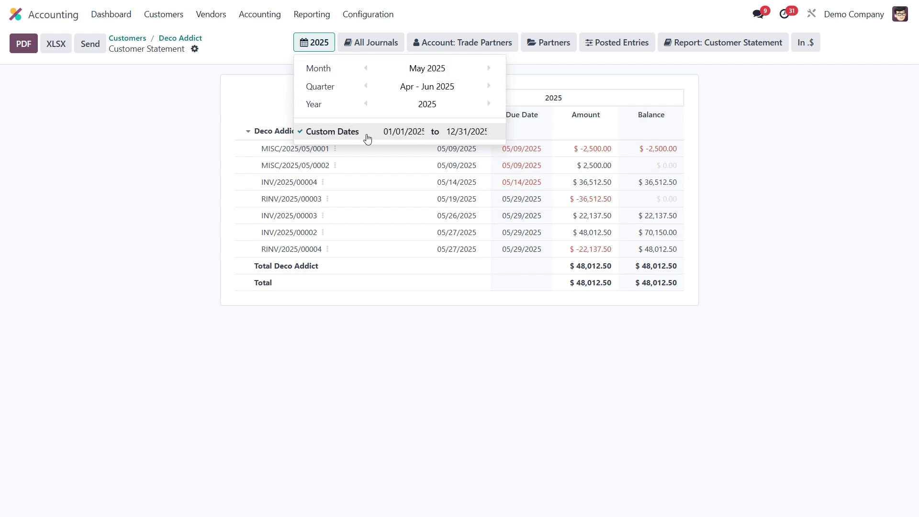
left_click(402, 137)
left_click(460, 132)
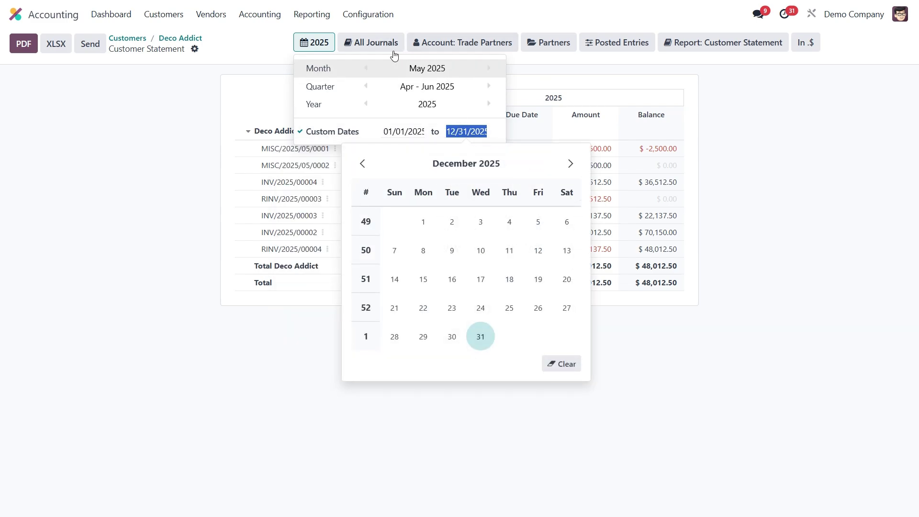
left_click(365, 46)
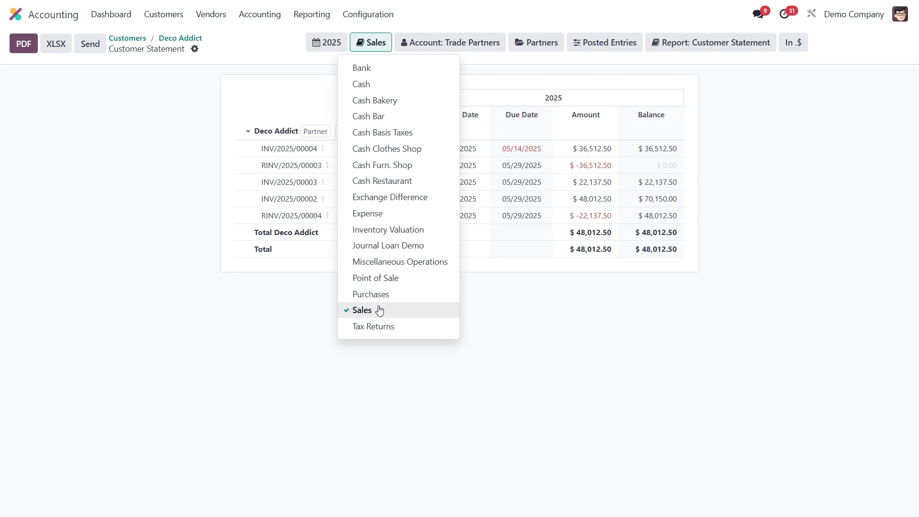
left_click(373, 312)
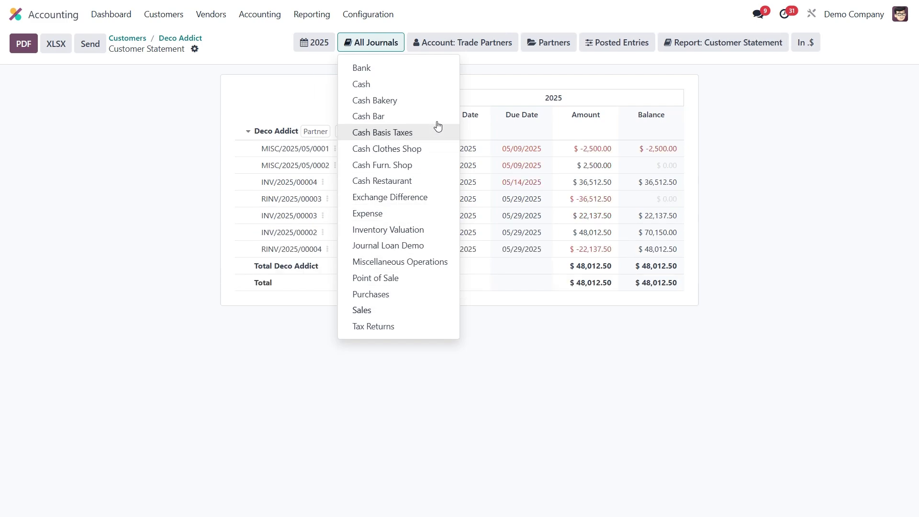
left_click(453, 45)
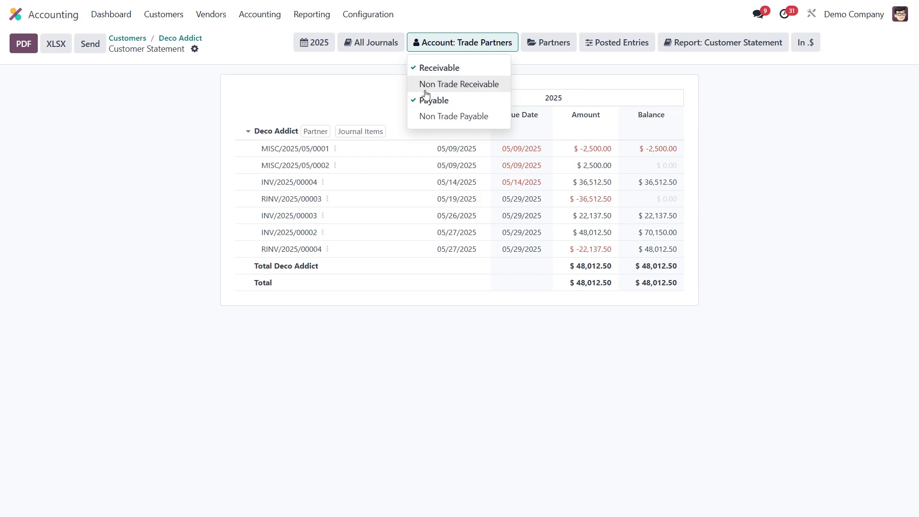
left_click(450, 85)
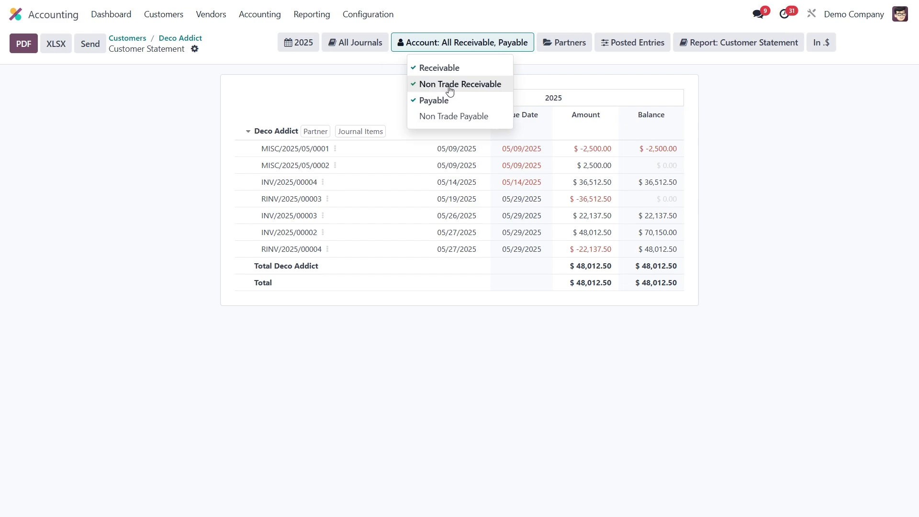
left_click(449, 86)
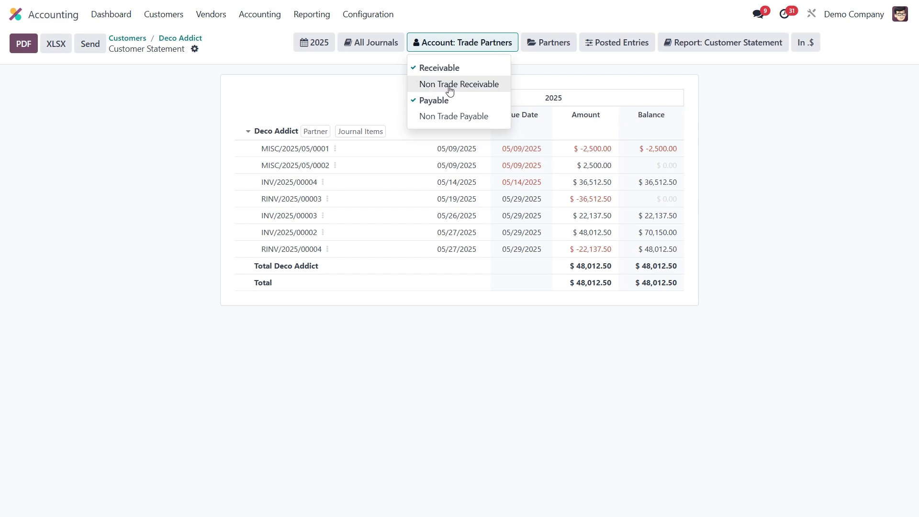
- Add Azure Interior to the statement's partners, remove it again, and view the partner tags
left_click(545, 43)
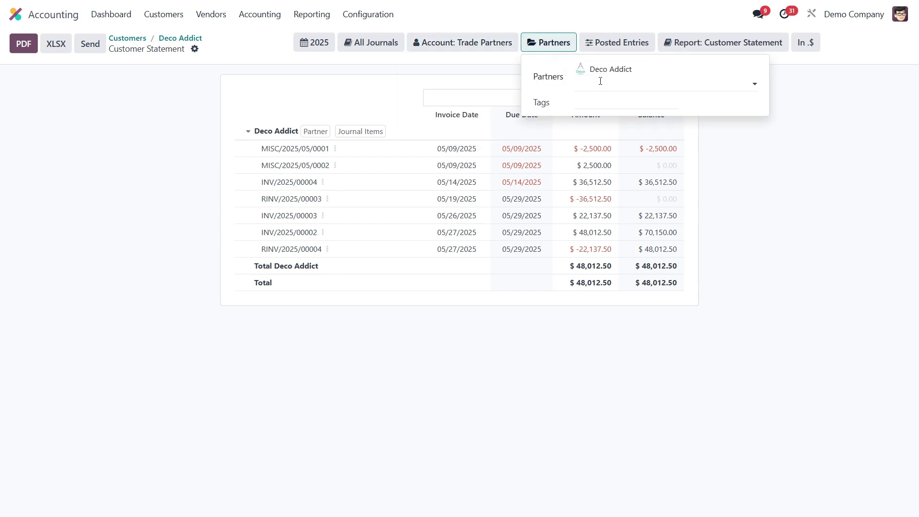
left_click(615, 86)
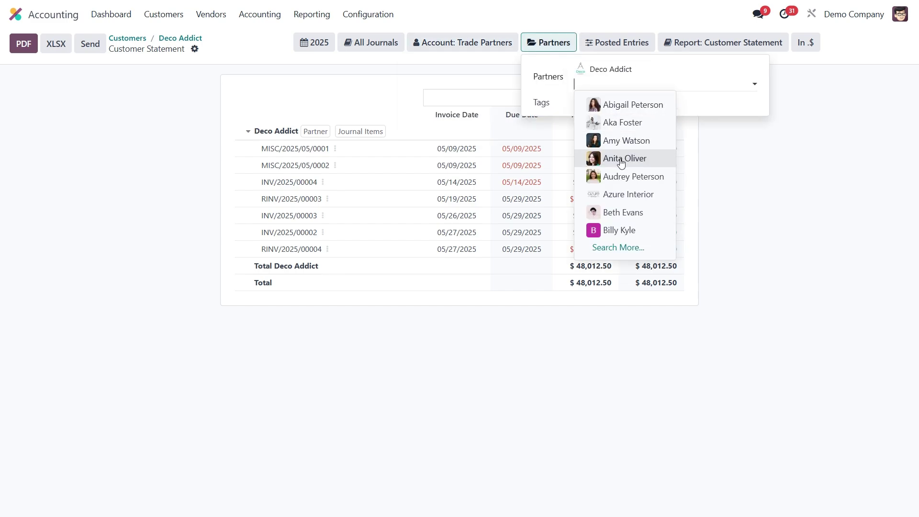
left_click(627, 195)
left_click(717, 72)
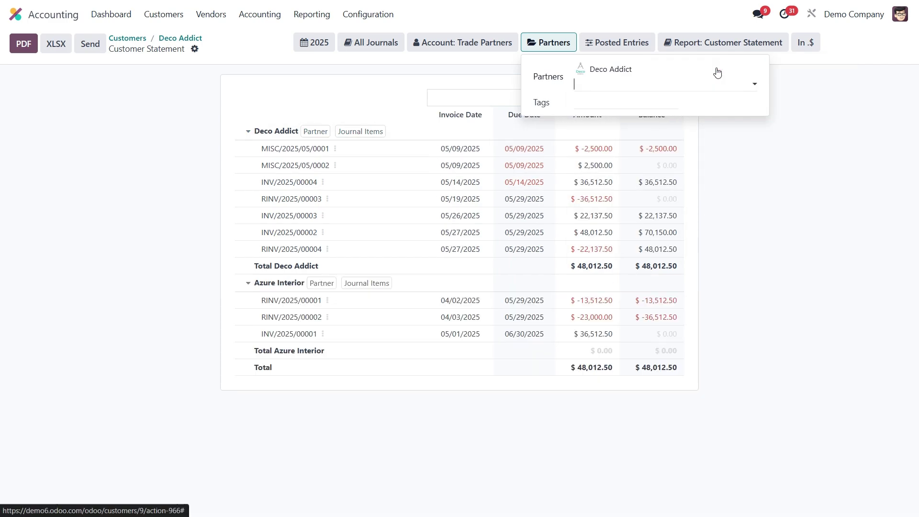
left_click(624, 102)
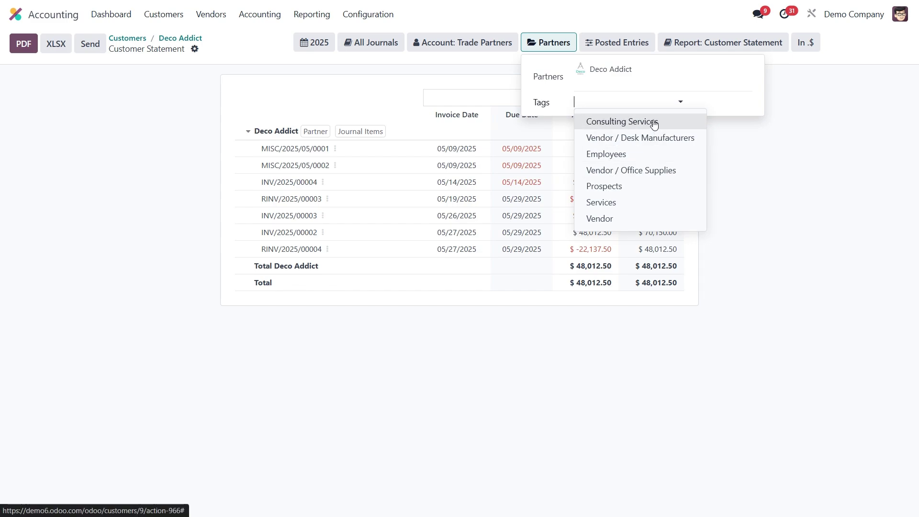
- Keep only posted entries by toggling Draft Entries off, with Unfold All switched back on
left_click(620, 44)
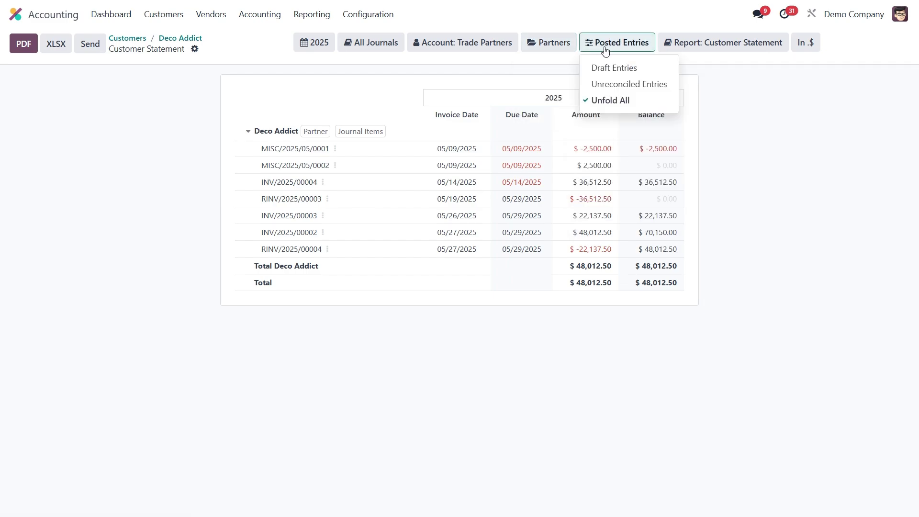
left_click(617, 66)
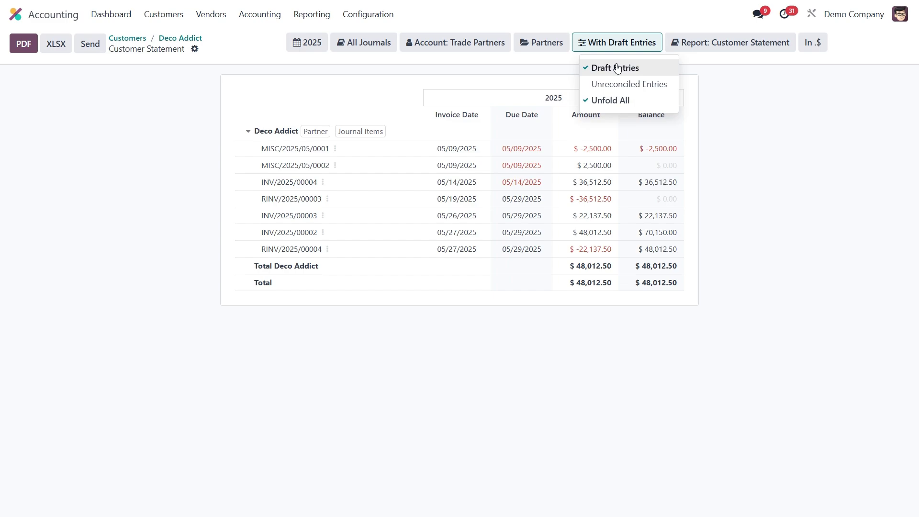
left_click(618, 66)
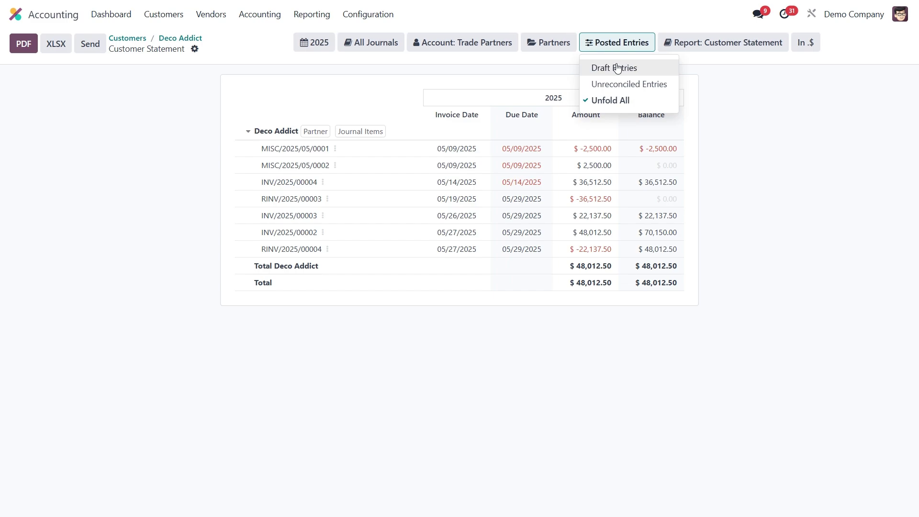
left_click(609, 101)
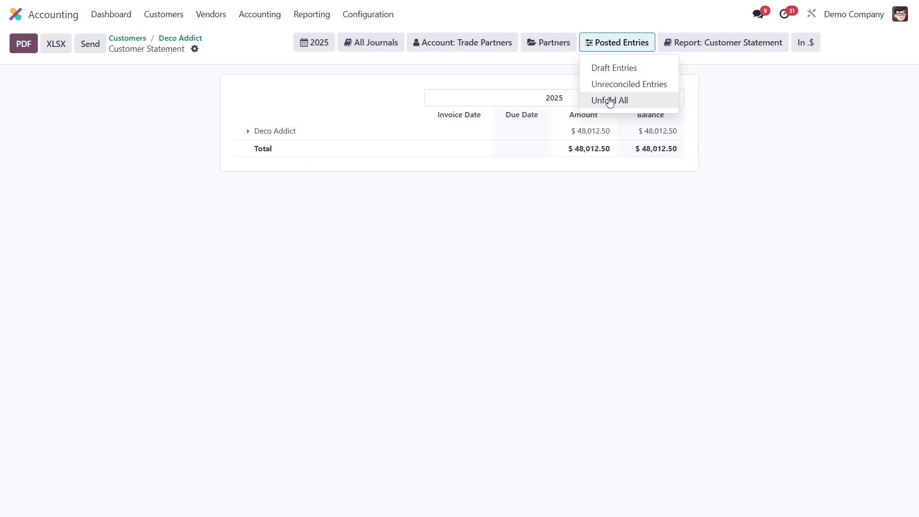
left_click(609, 101)
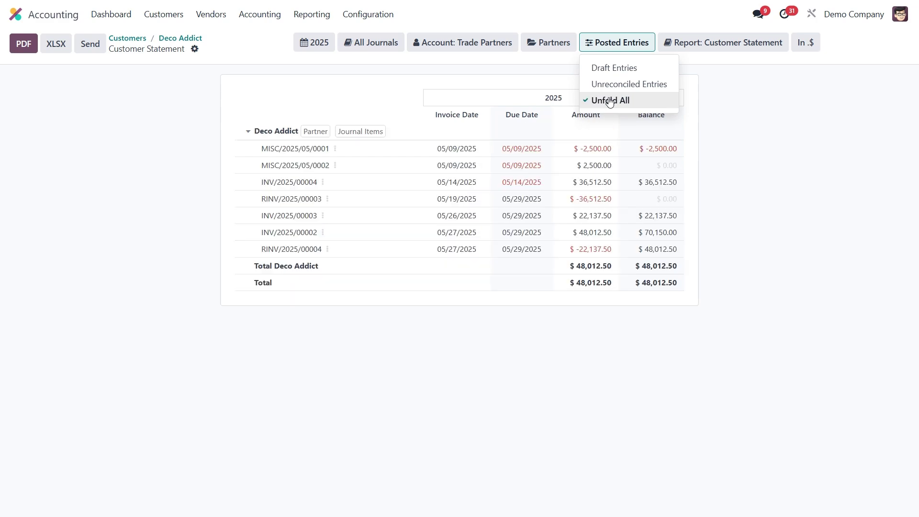
- Switch the report to Partner Ledger, then back to Customer Statement
left_click(720, 44)
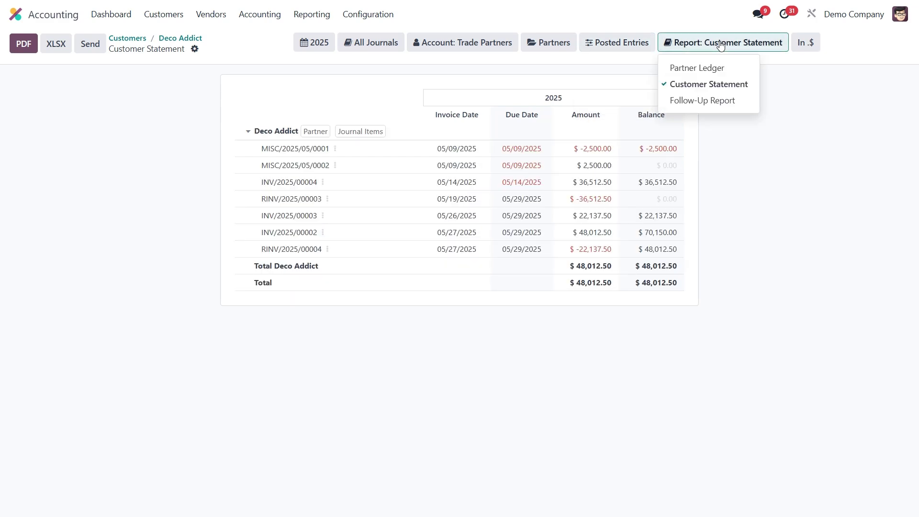
left_click(696, 68)
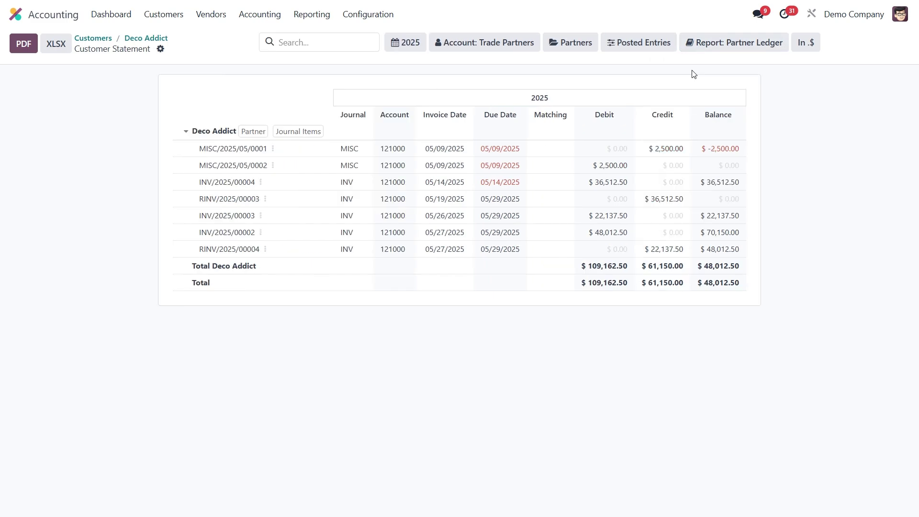
left_click(733, 43)
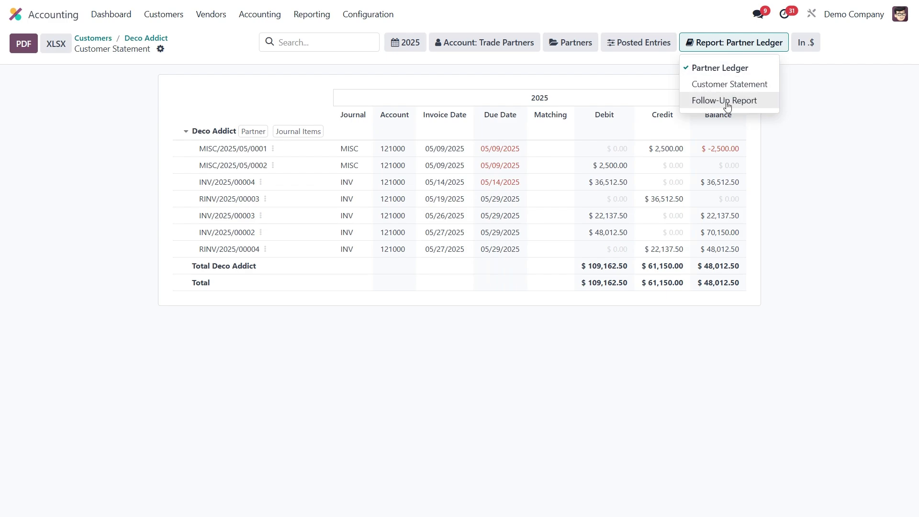
left_click(716, 89)
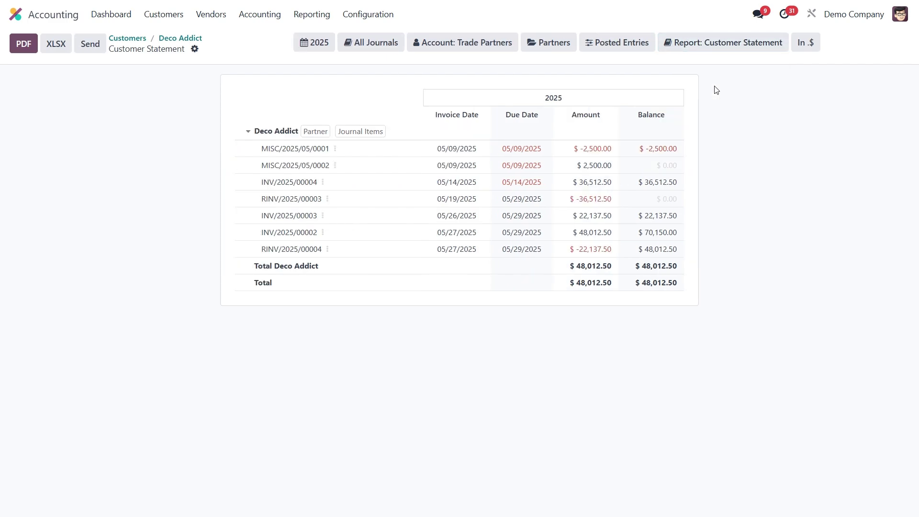
- Set the amount scale to In K$, then back to full dollar amounts (In .$)
left_click(810, 48)
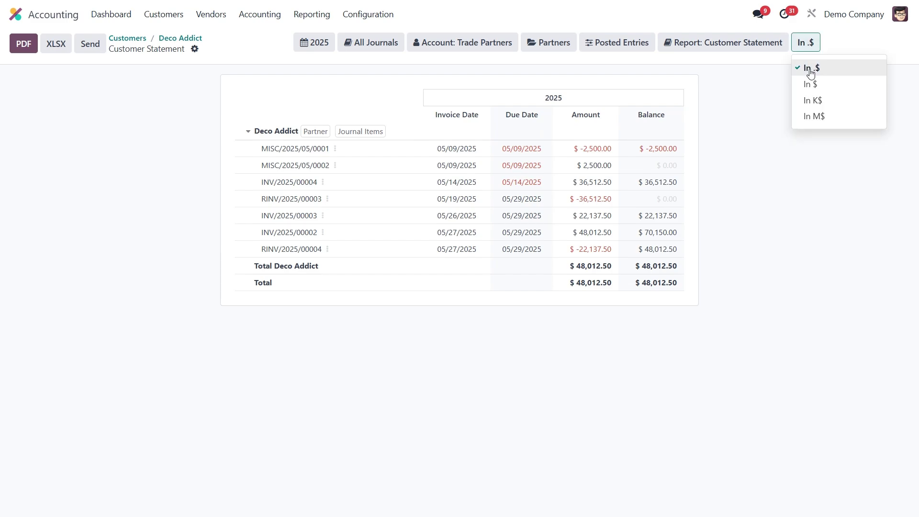
left_click(824, 101)
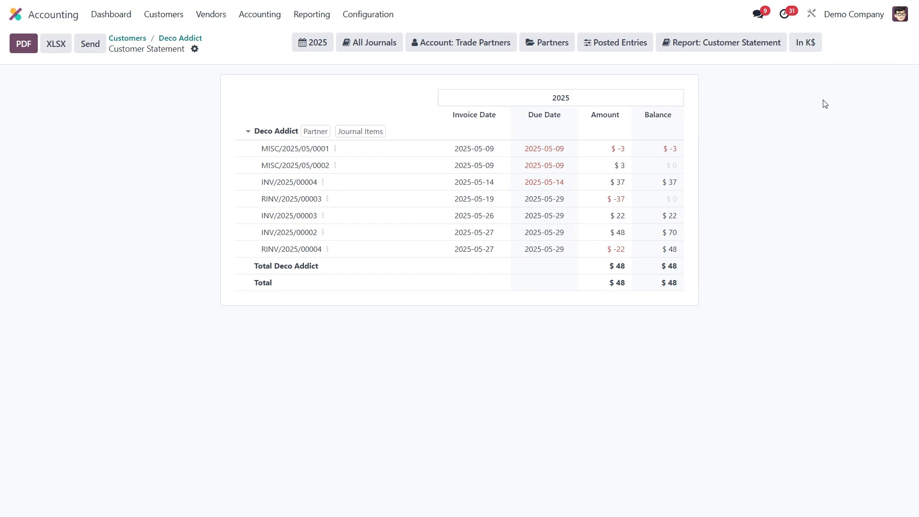
left_click(806, 45)
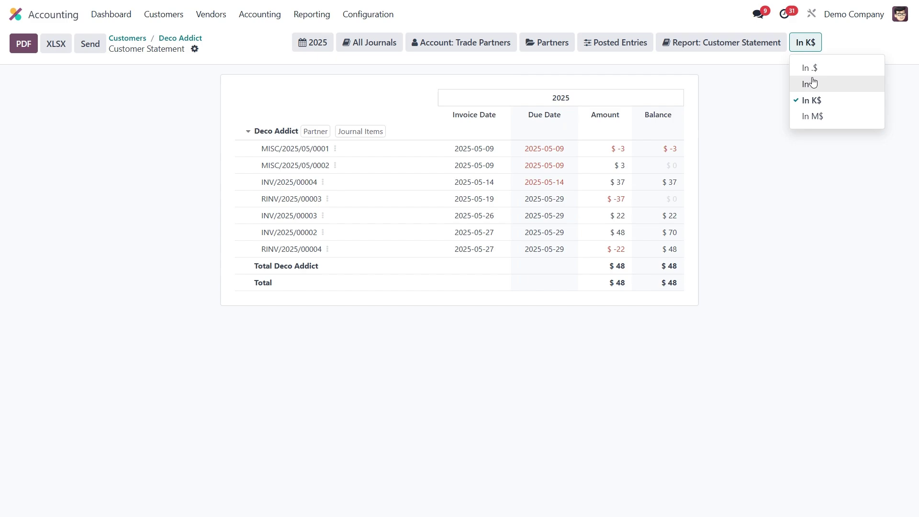
left_click(810, 68)
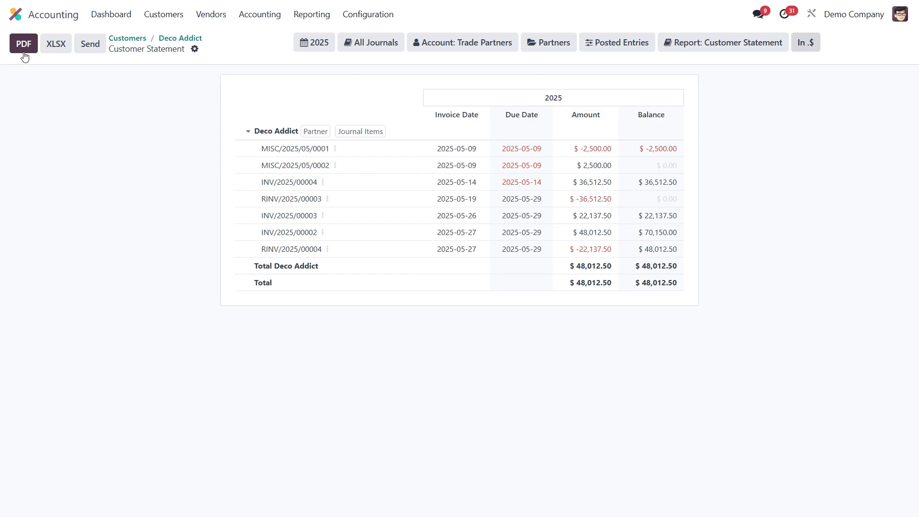
left_click(90, 45)
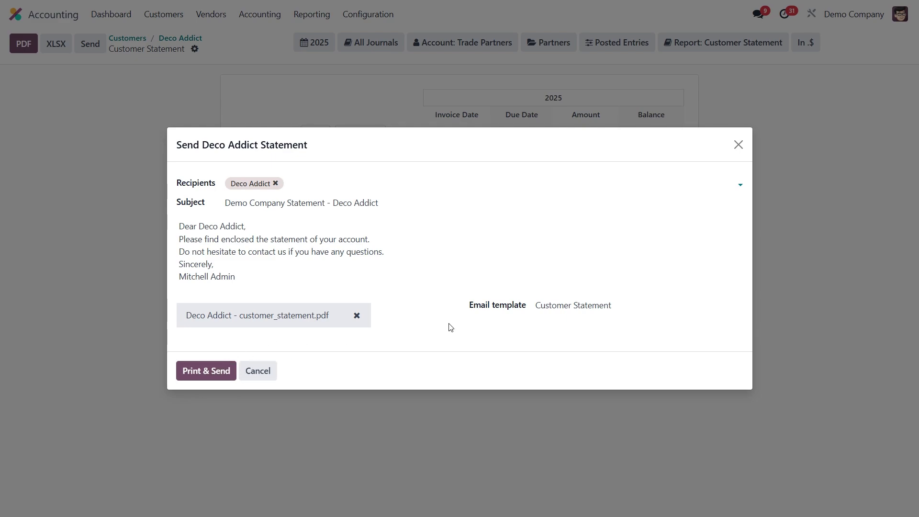
left_click(568, 304)
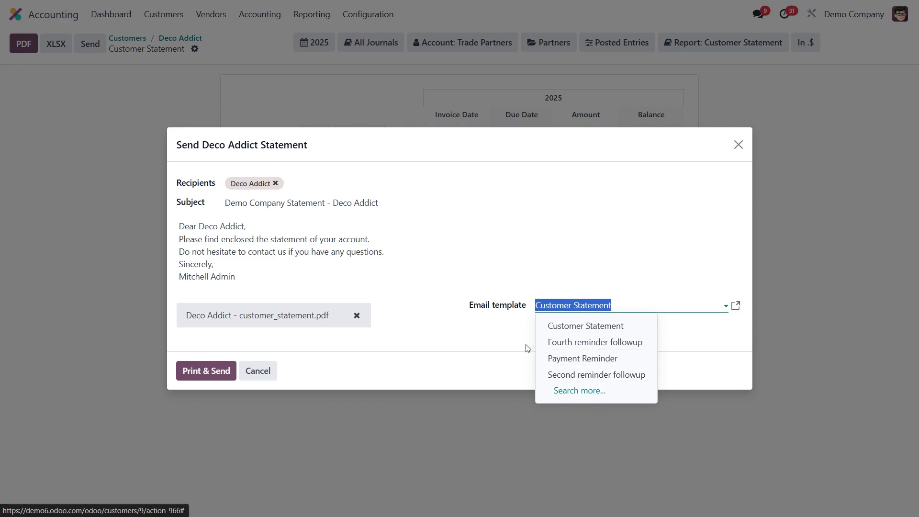
left_click(259, 371)
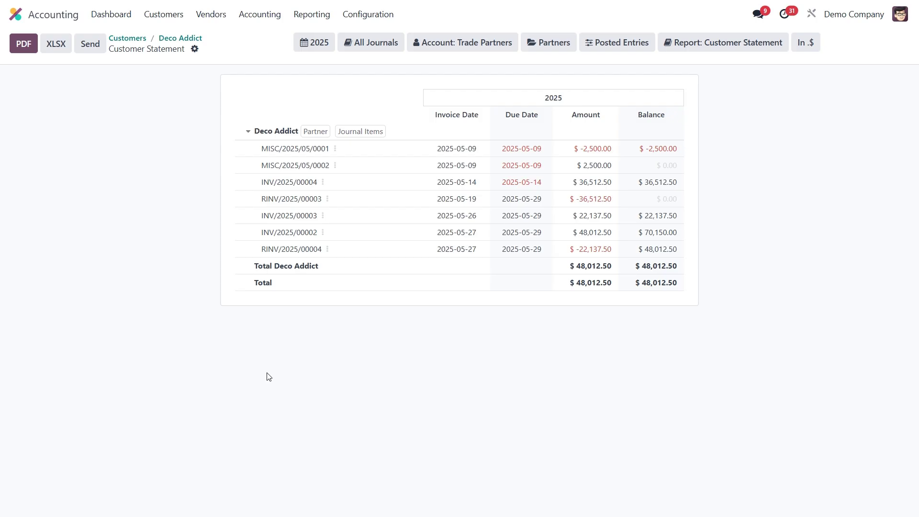